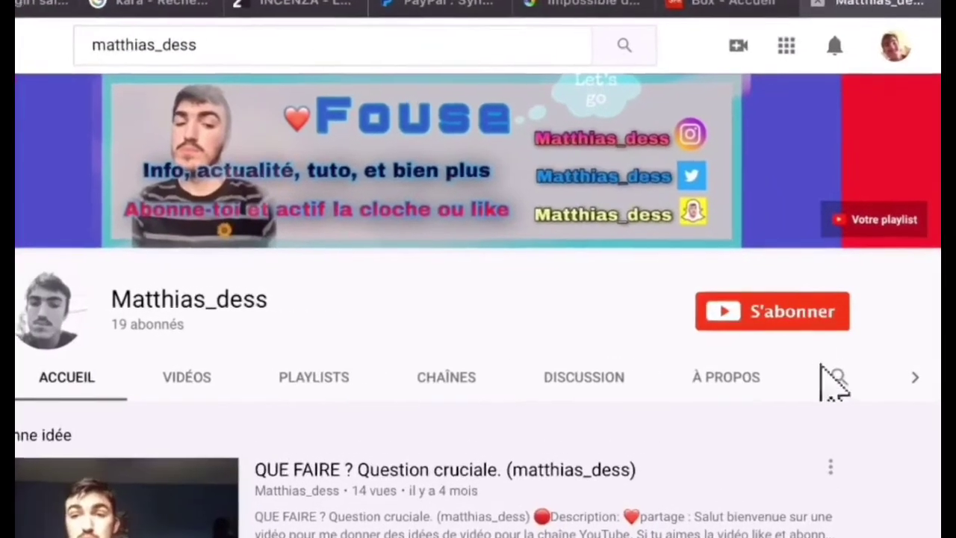
click(788, 316)
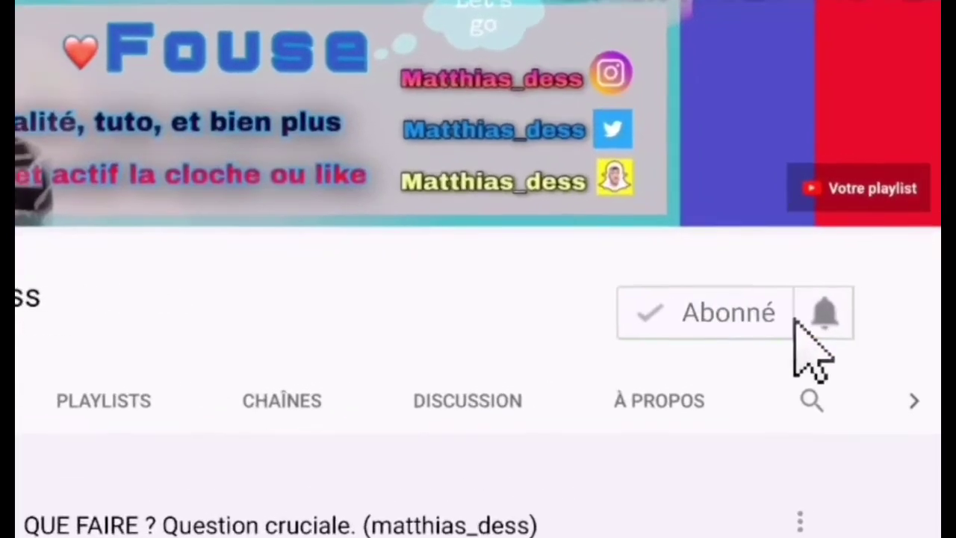
click(831, 312)
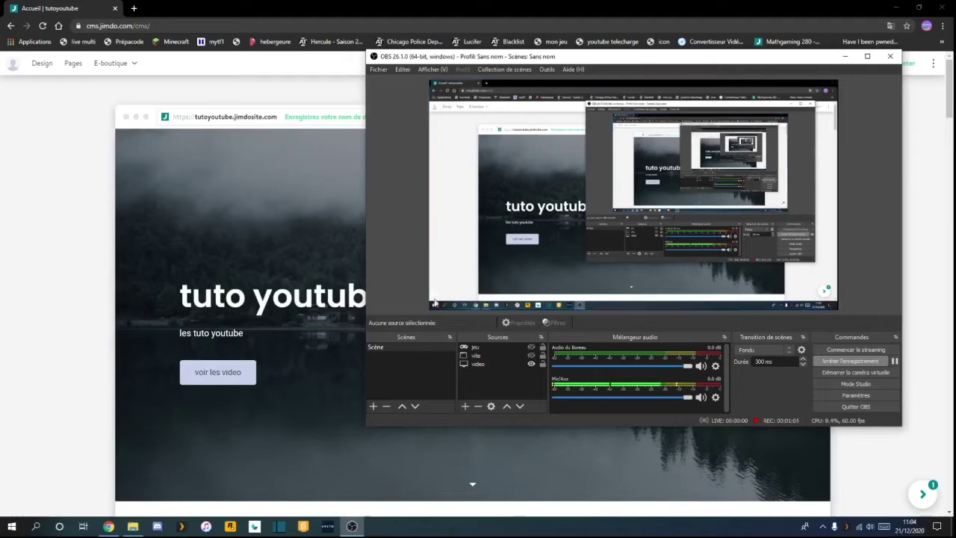
- Switch to the Jimdo editor in the browser and open the site's contact page
click(241, 92)
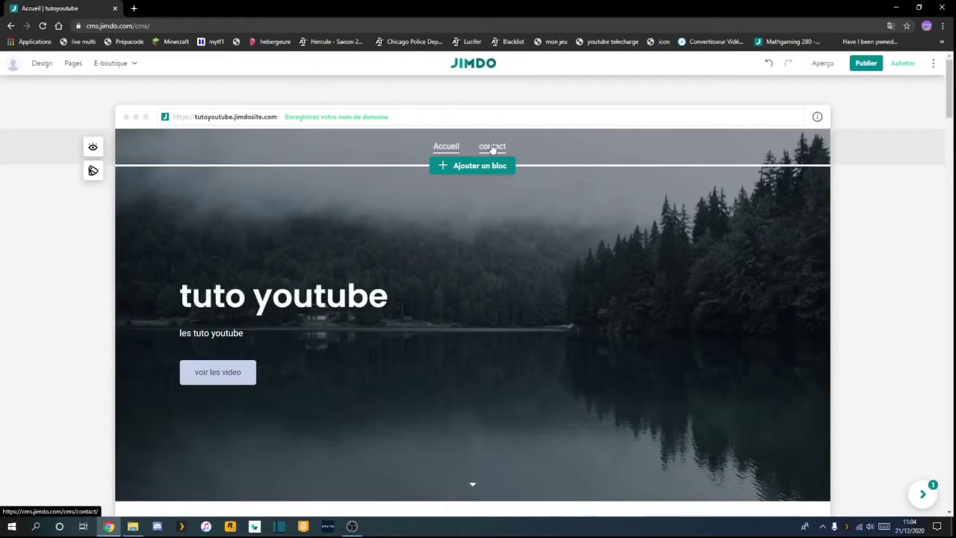
click(502, 152)
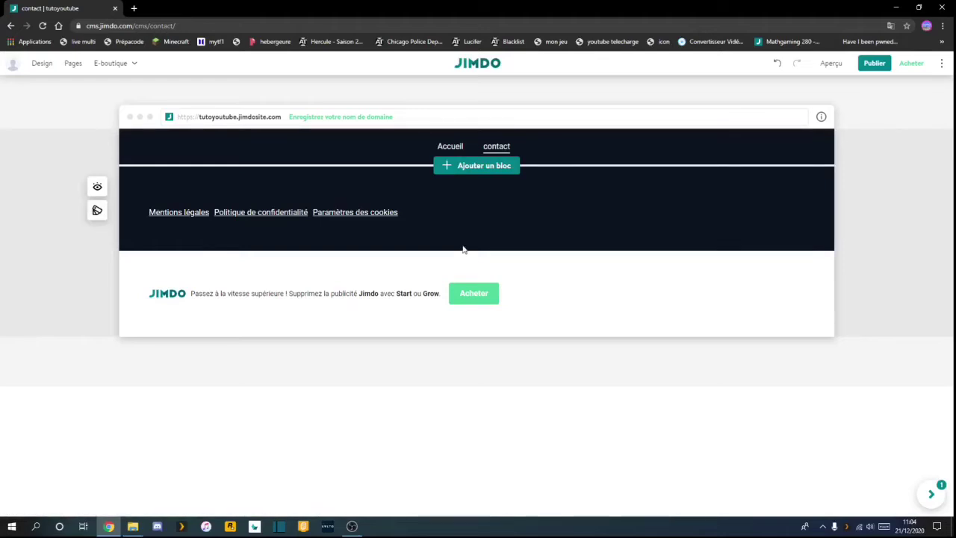
click(463, 166)
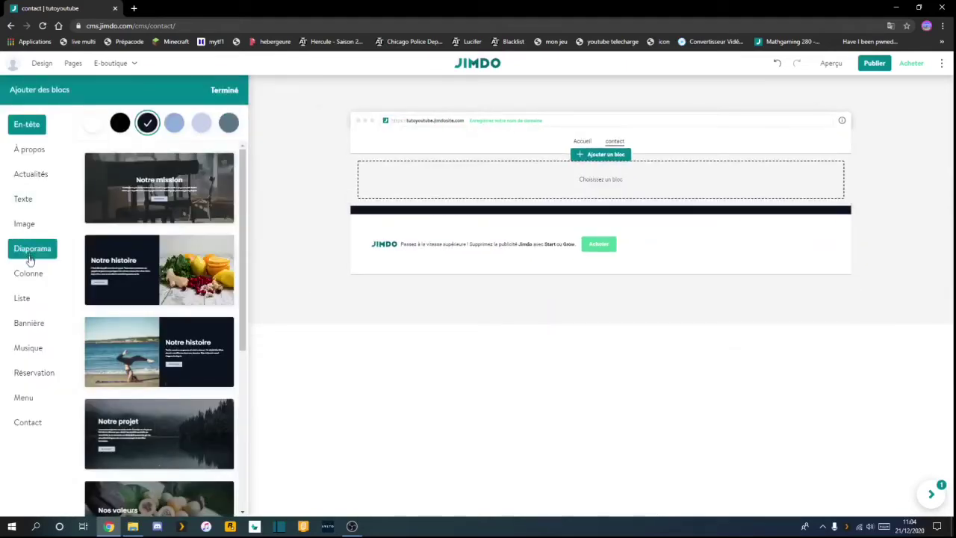
click(224, 91)
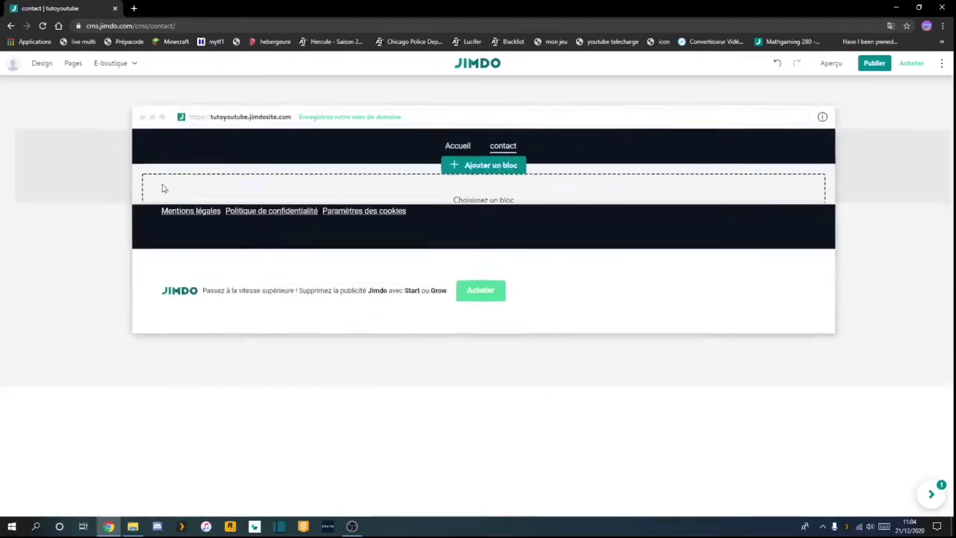
click(72, 62)
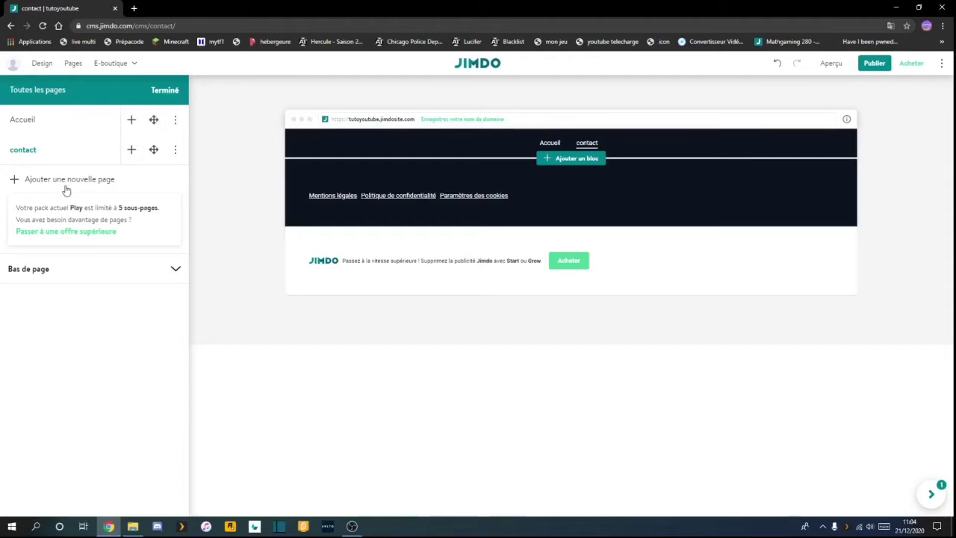
click(56, 181)
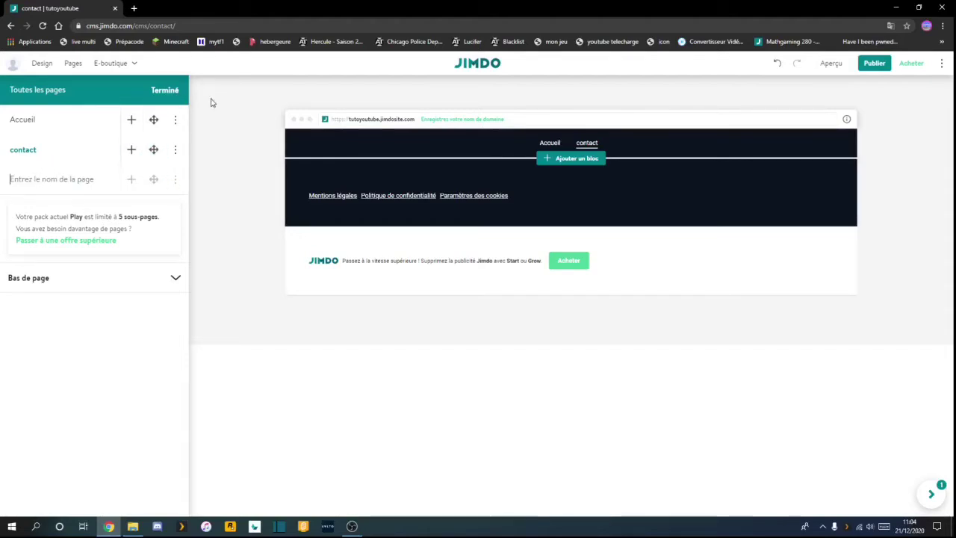
click(165, 90)
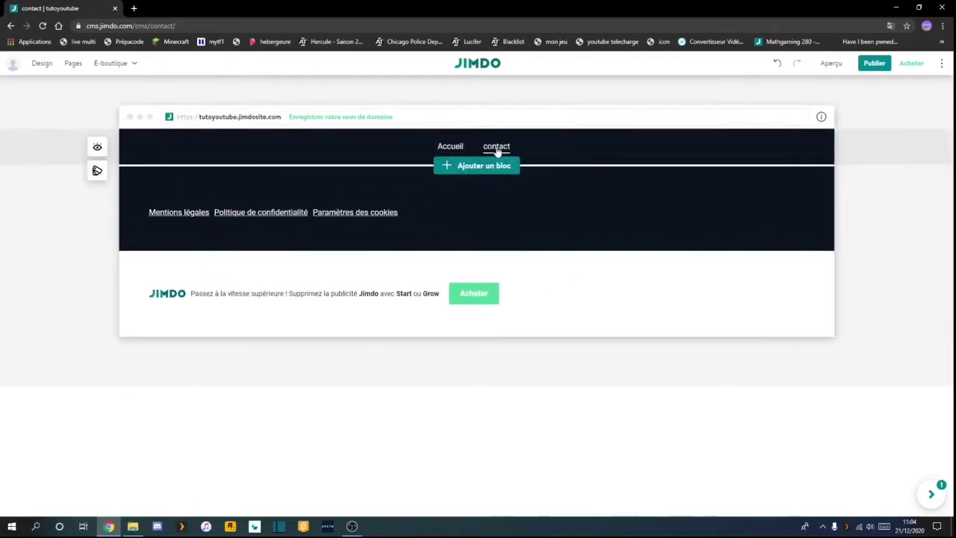
- Start adding a block below the contact page's navigation, show the Contact category and set the block colour to white
click(482, 168)
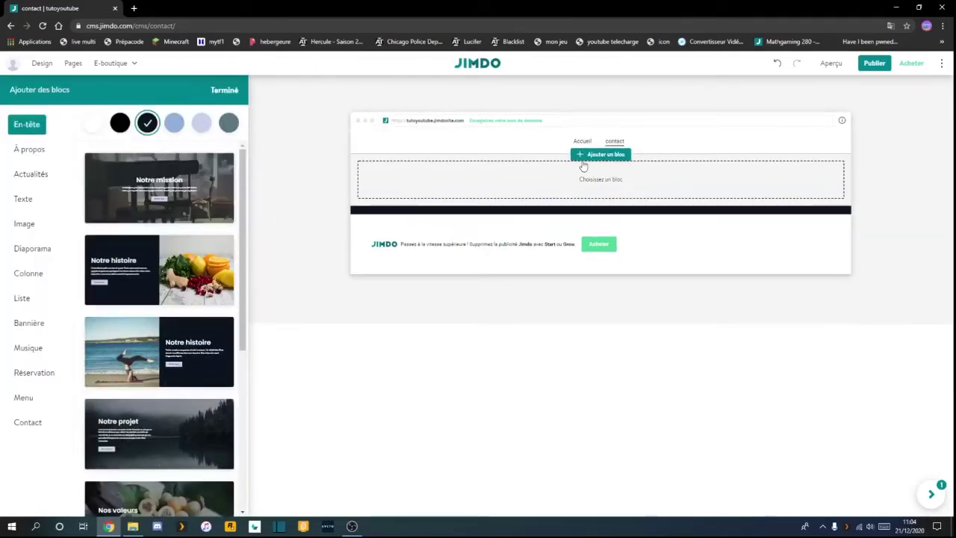
click(23, 423)
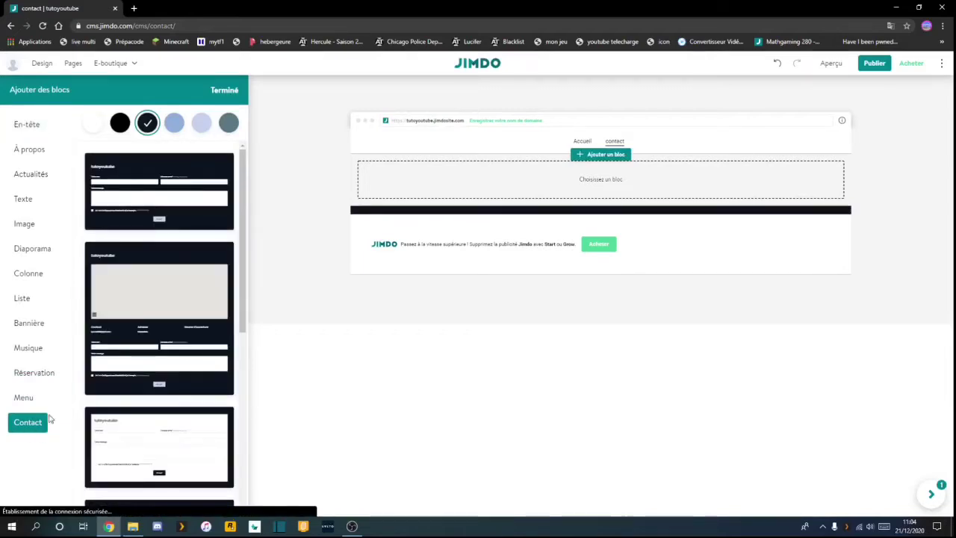
scroll(153, 224, down, 3)
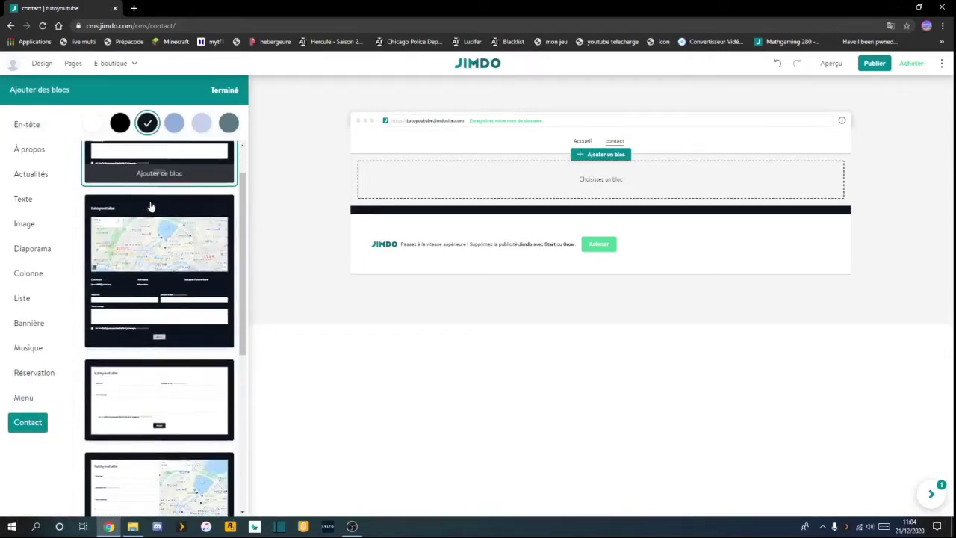
scroll(142, 313, down, 8)
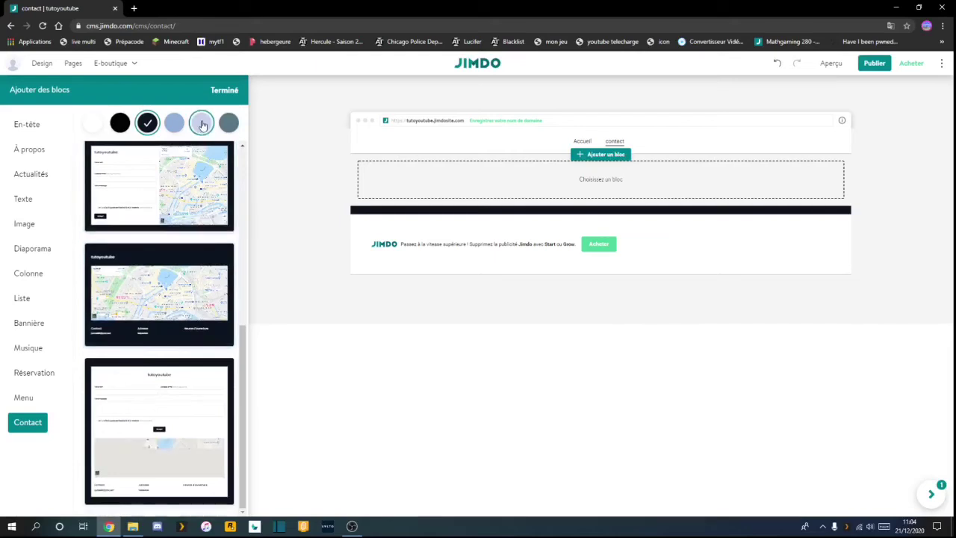
click(202, 124)
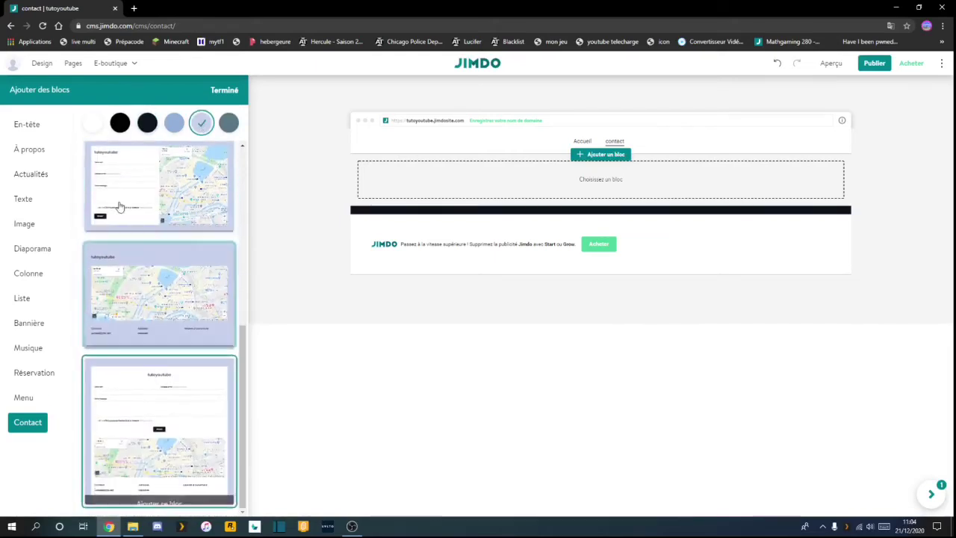
click(93, 123)
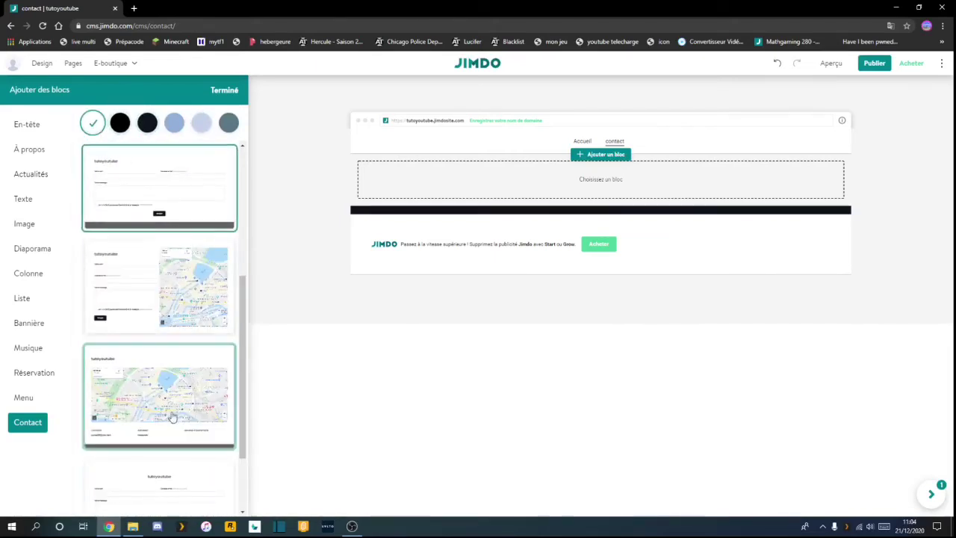
- Add the contact block with the centred title and form above a map and contact details
scroll(170, 418, down, 3)
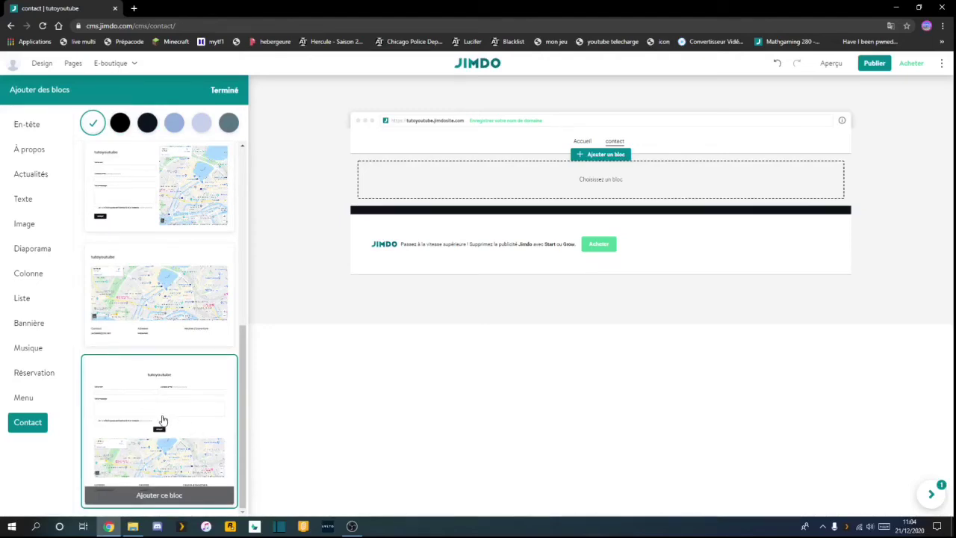
scroll(163, 420, up, 2)
scroll(160, 393, down, 2)
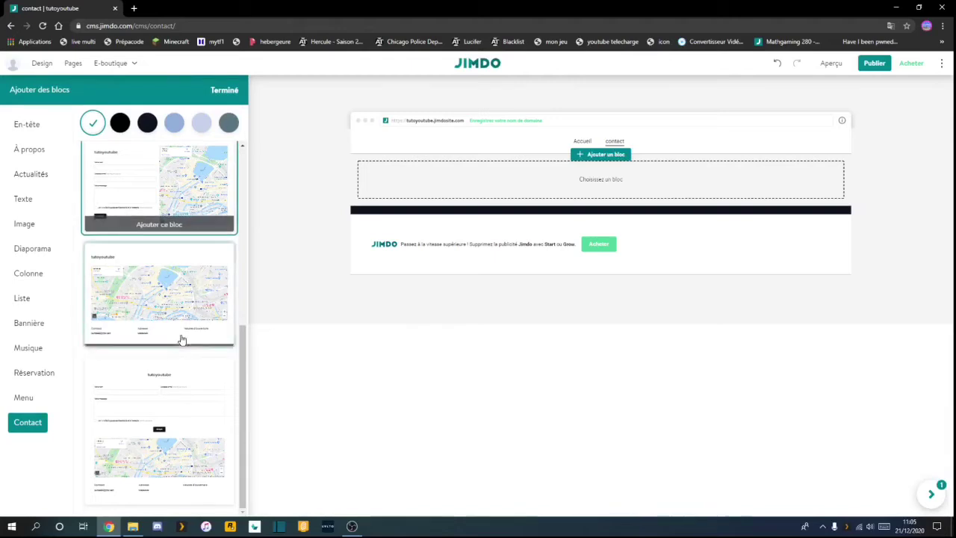
scroll(171, 385, up, 2)
scroll(172, 385, down, 2)
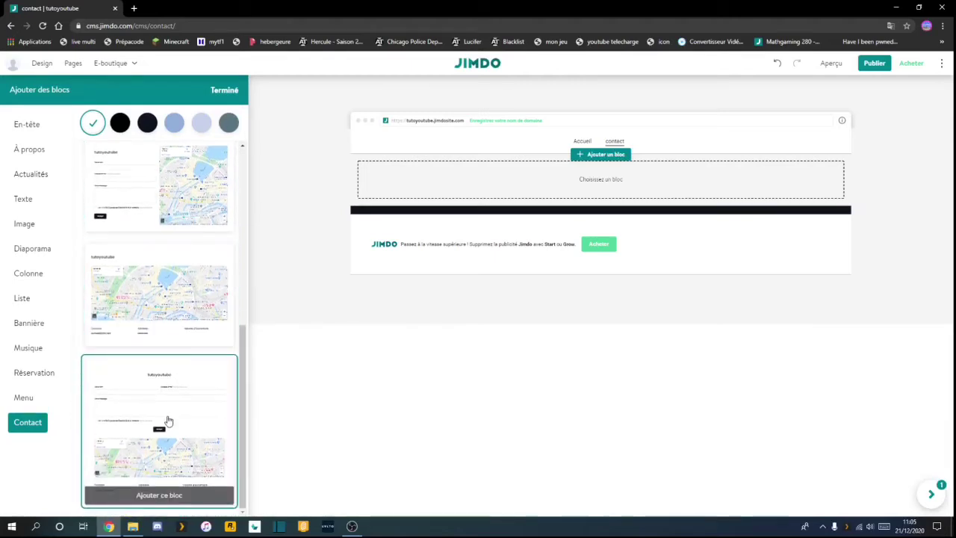
click(166, 420)
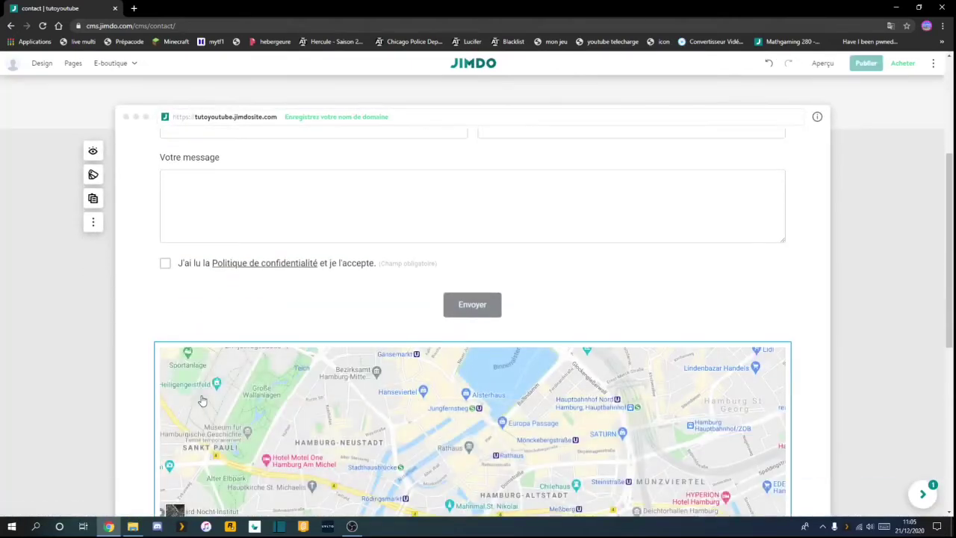
- Examine the new block's map and its Contact and Adresse texts, trying out their text editing
scroll(213, 398, down, 1)
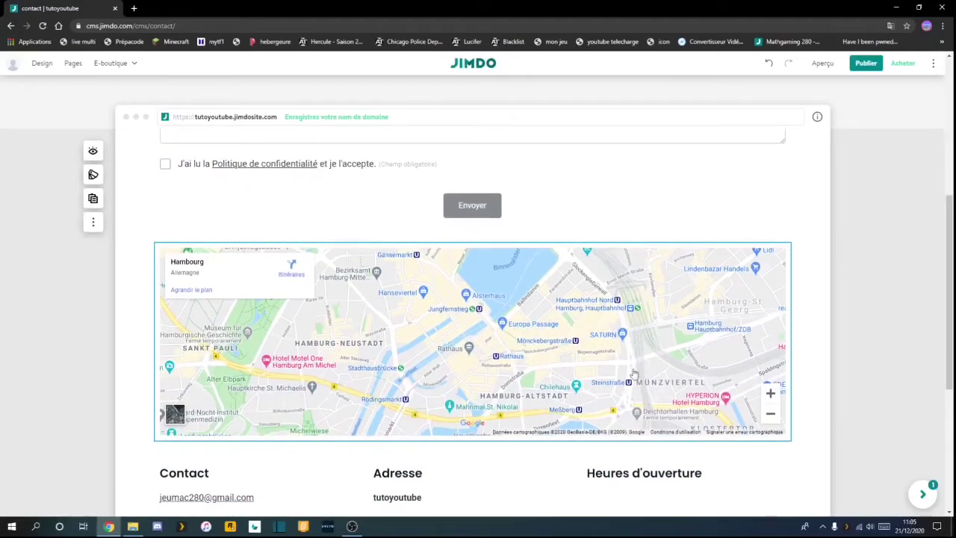
scroll(582, 377, down, 2)
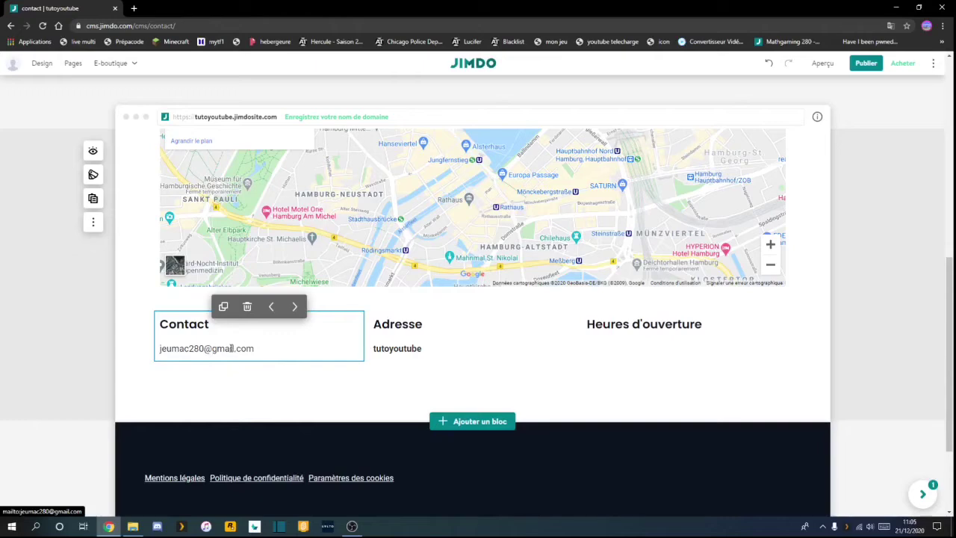
click(273, 357)
drag(257, 365, 197, 365)
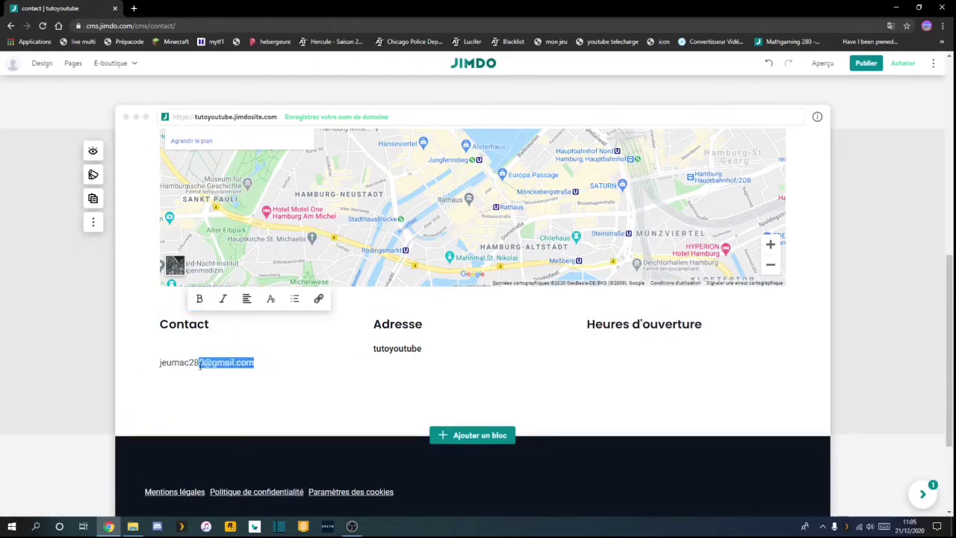
click(286, 377)
click(393, 329)
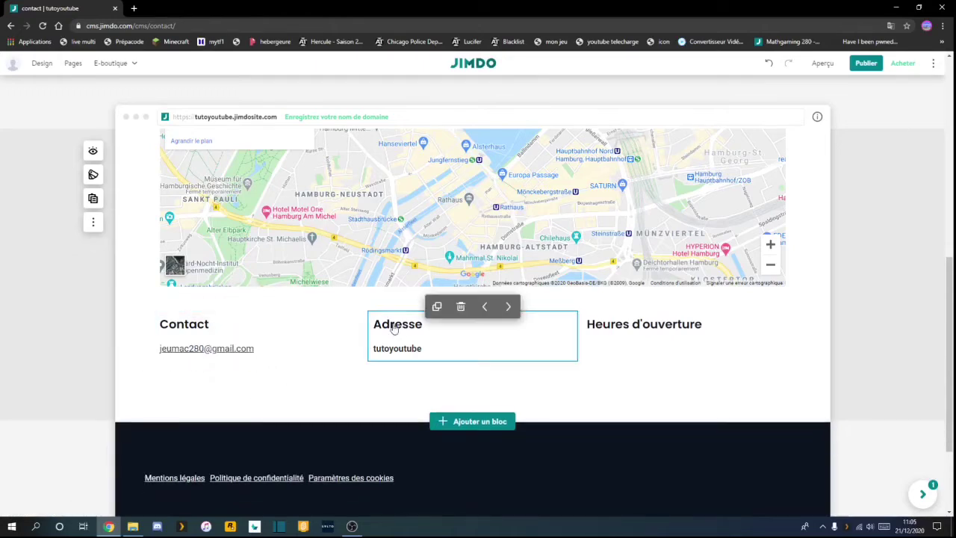
click(429, 353)
click(424, 351)
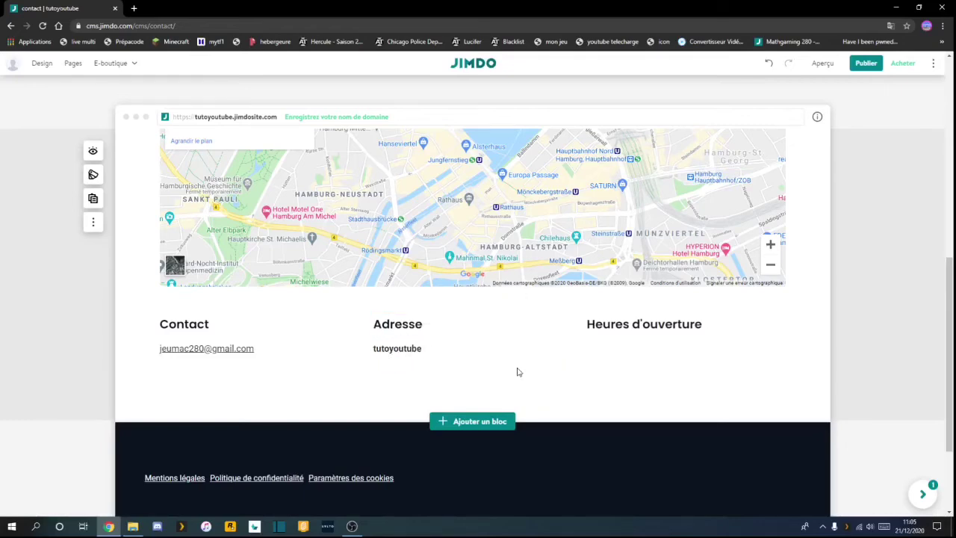
mouse_move(609, 330)
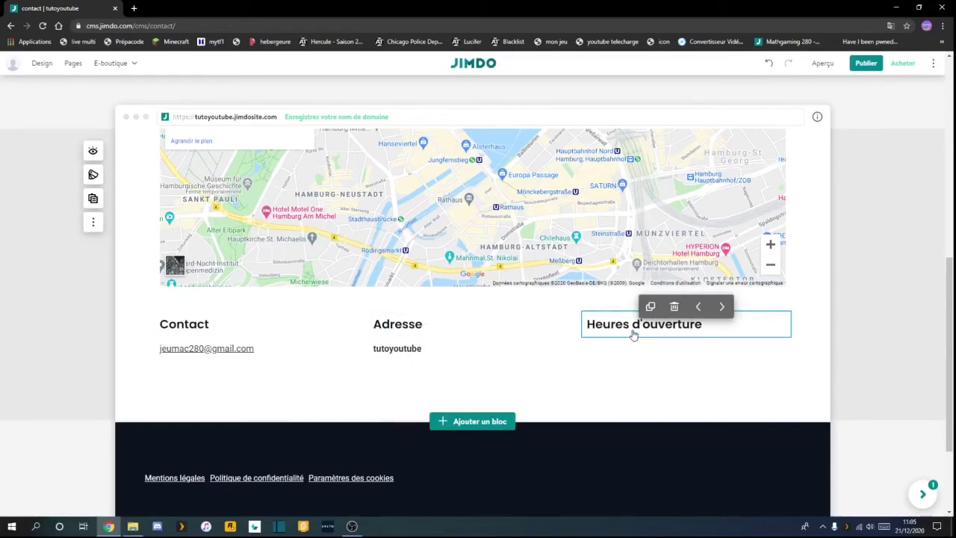
click(723, 329)
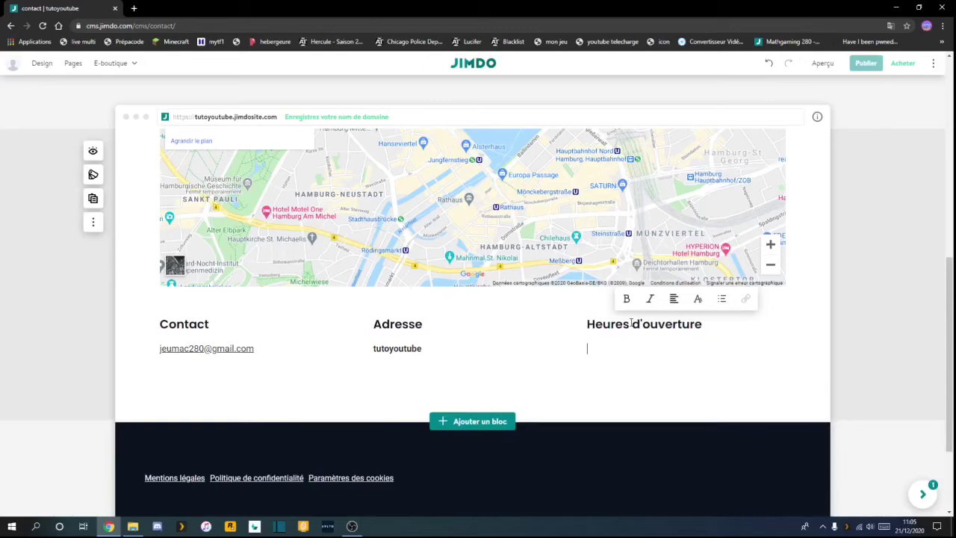
text(9)
click(590, 400)
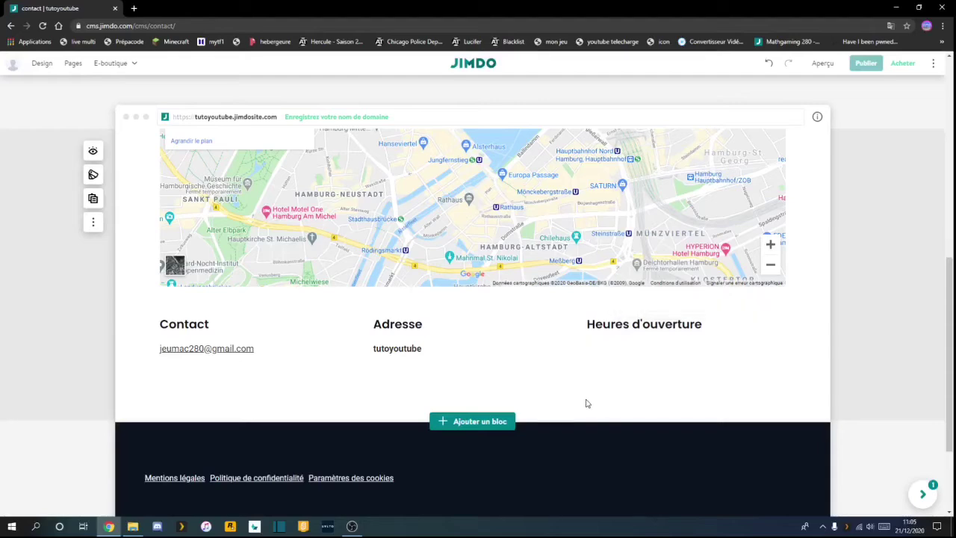
- Review the contact form's fields and open the tutoyoutube title above the form for editing
scroll(533, 287, up, 3)
scroll(533, 288, up, 5)
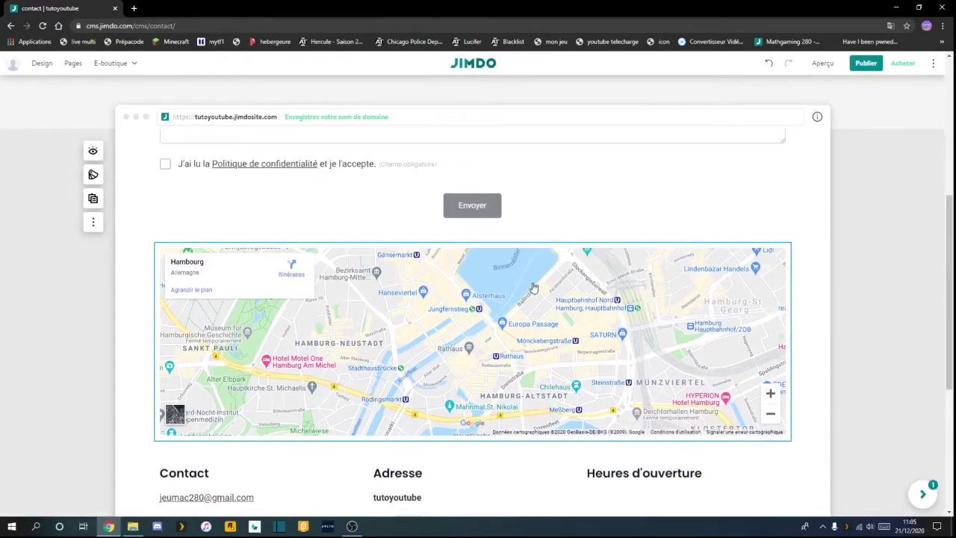
scroll(503, 291, down, 2)
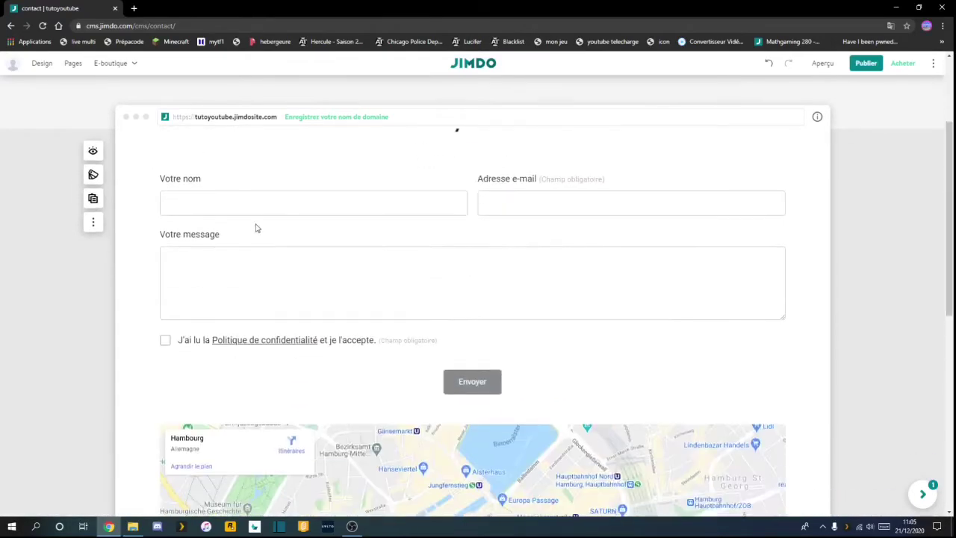
scroll(256, 228, up, 1)
click(526, 227)
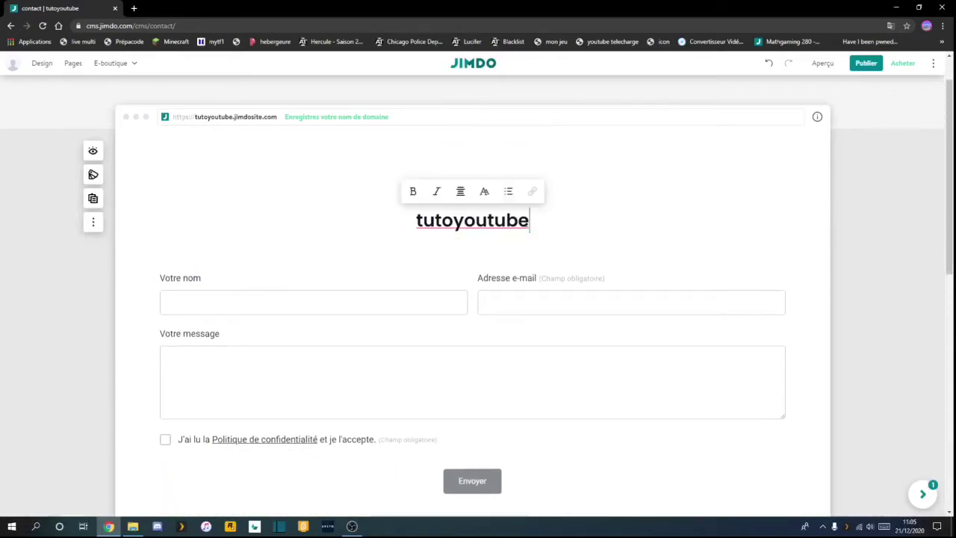
scroll(237, 283, down, 1)
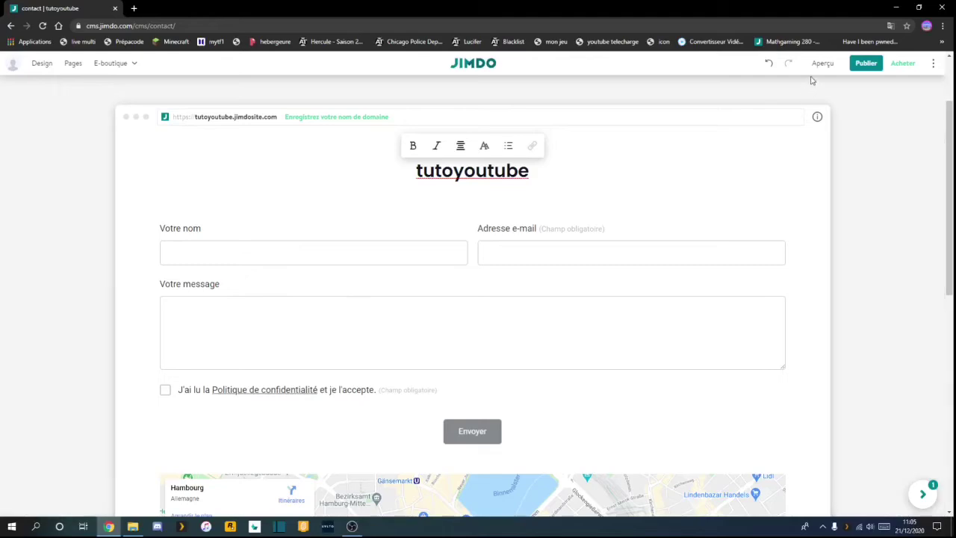
- Preview the site and examine the contact page's form, map and contact details
click(833, 67)
scroll(354, 324, down, 4)
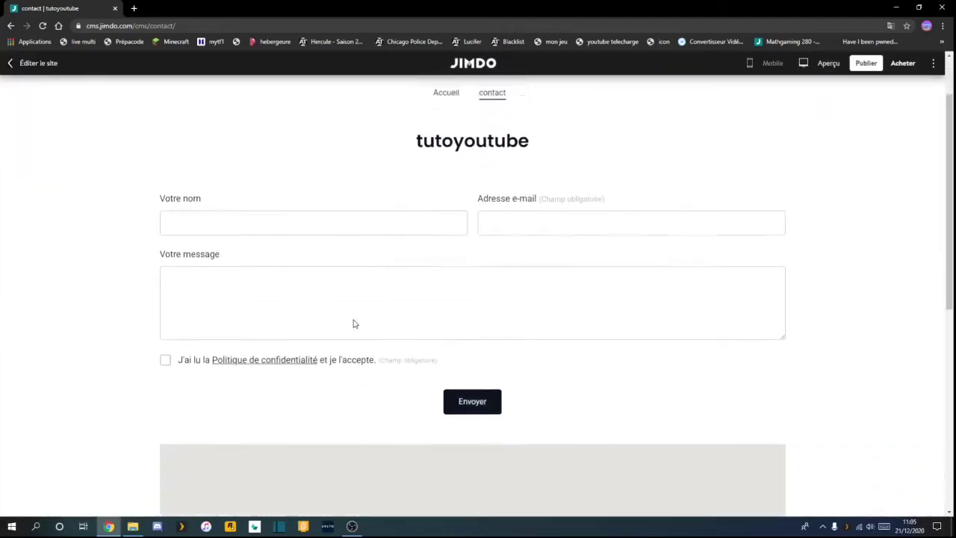
scroll(353, 324, down, 3)
scroll(373, 317, up, 3)
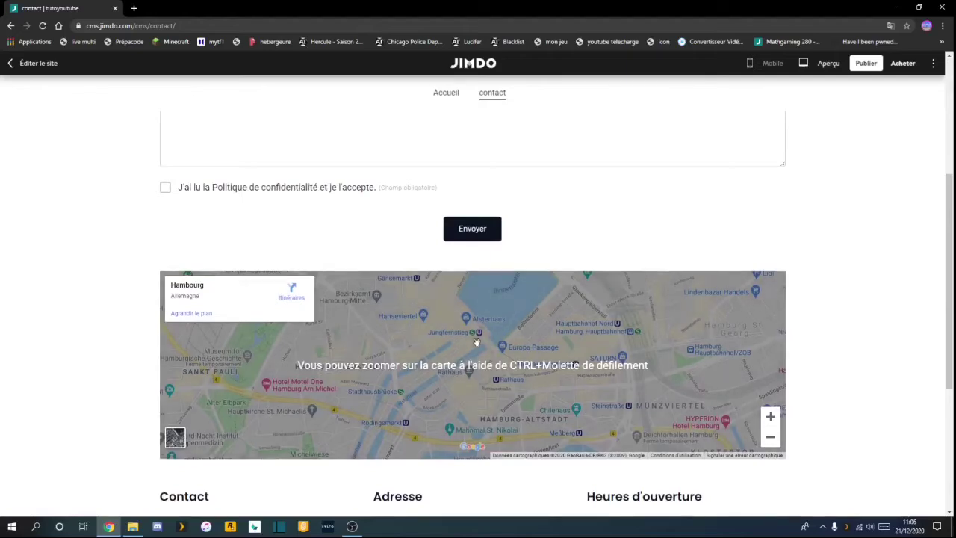
scroll(545, 352, down, 1)
scroll(403, 311, up, 2)
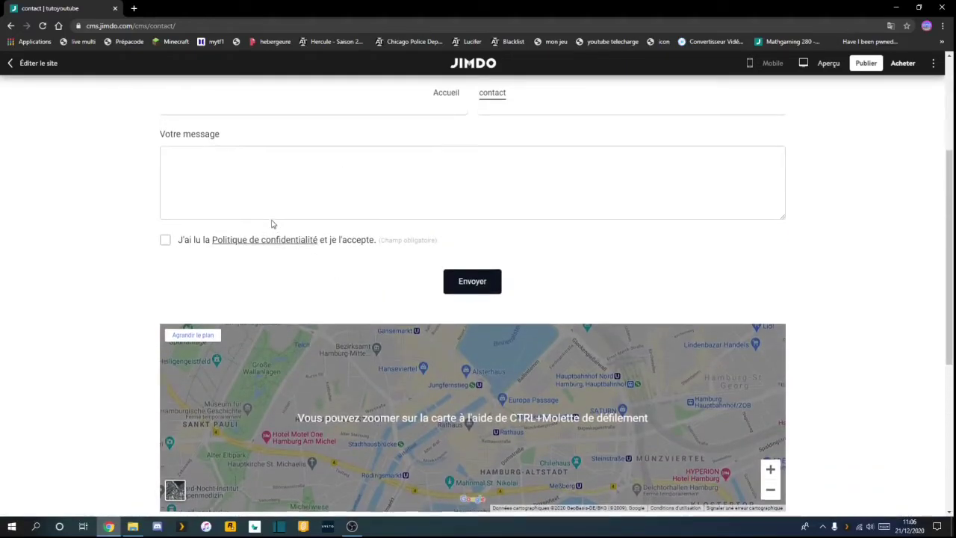
- Fill in the previewed contact form with a name, an e-mail address and the message "jgdjhlxfghjkfhjkhkjj", accept the privacy policy and send it
scroll(272, 224, up, 3)
click(190, 299)
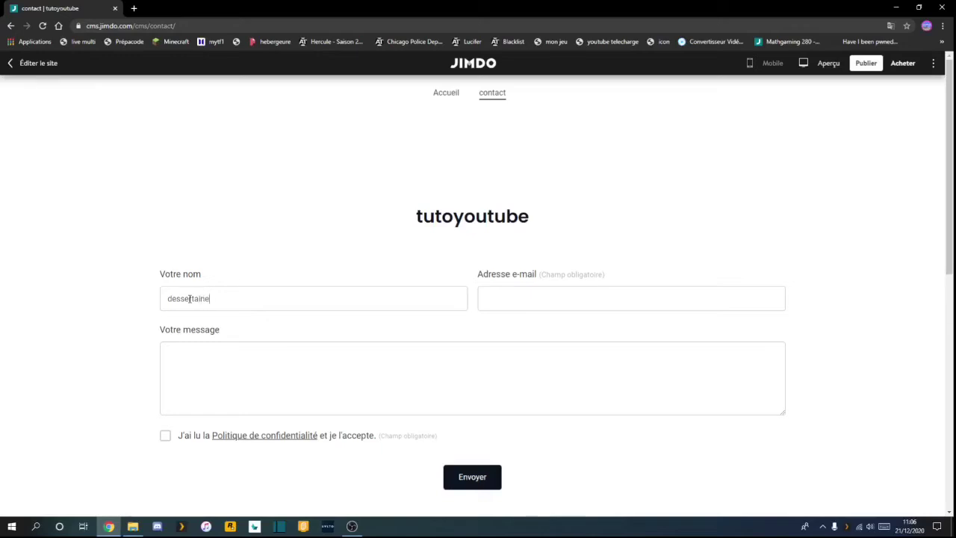
click(539, 298)
click(397, 363)
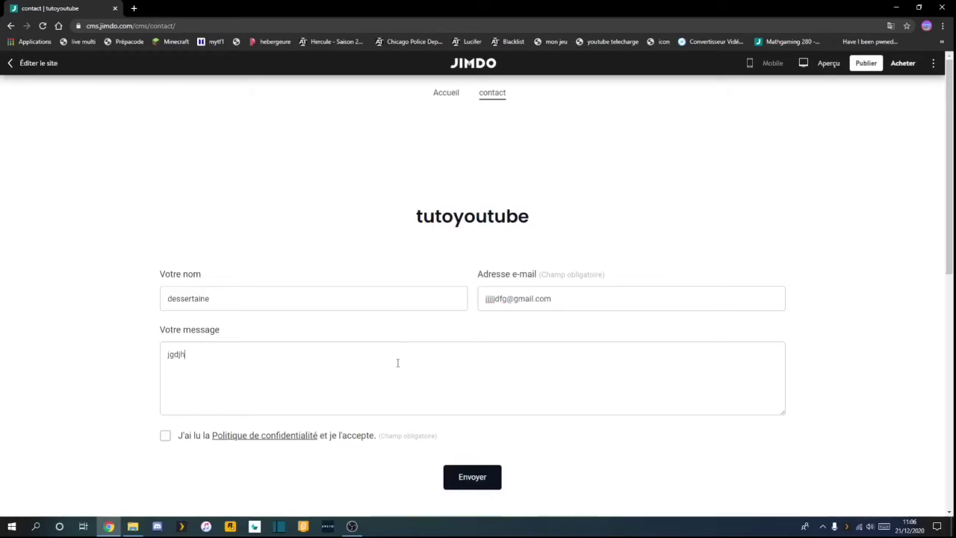
text(jgdjhlxfghjkfhjkhkjj)
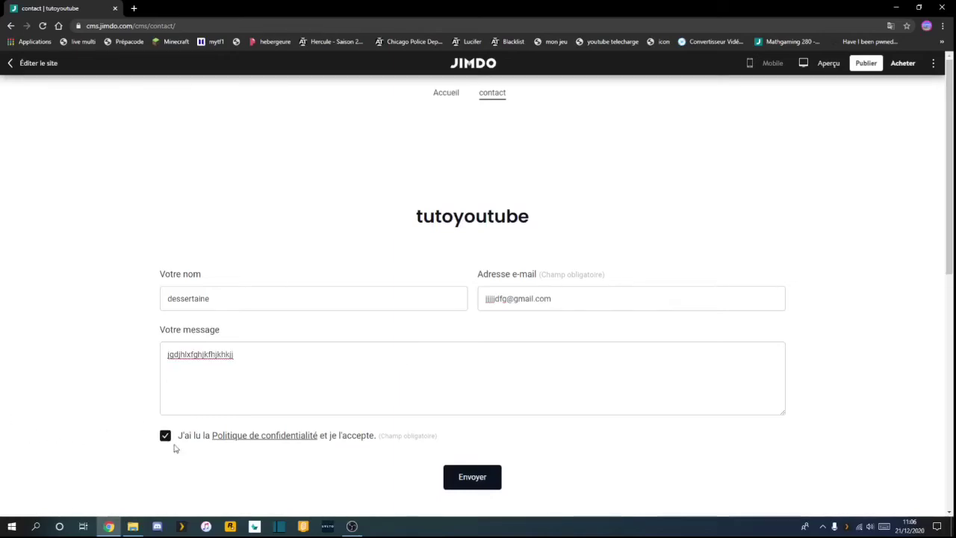
click(473, 487)
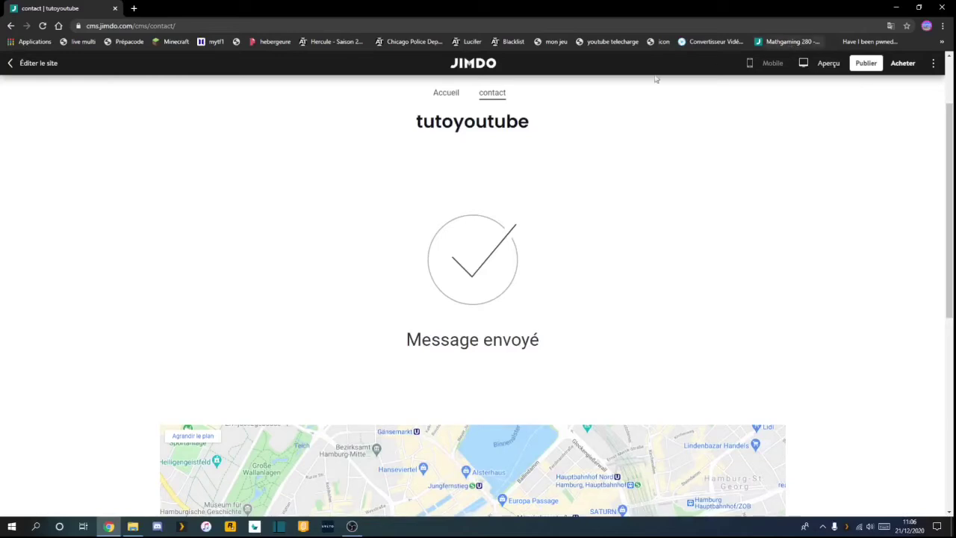
- Return to the site editor and look over the contact page from the form down to the footer
click(39, 63)
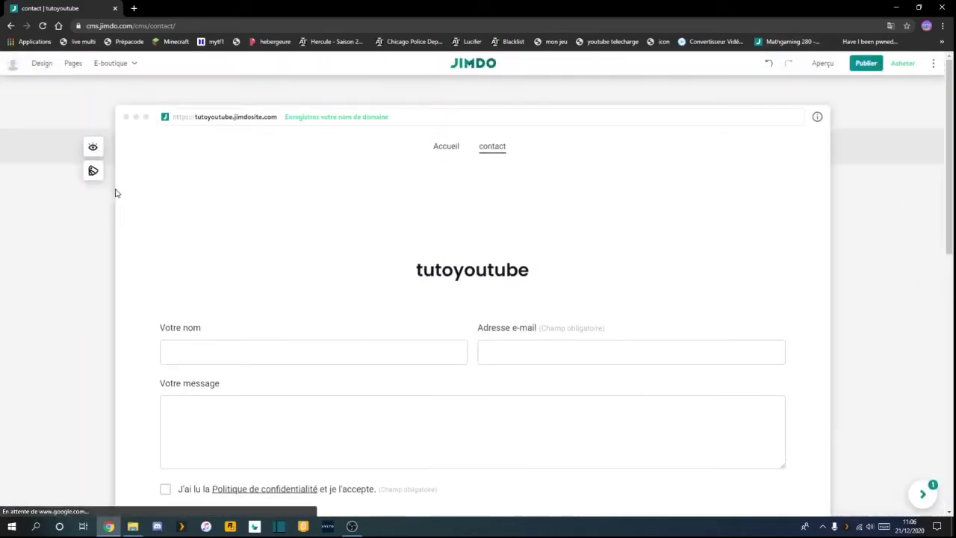
scroll(179, 277, down, 3)
scroll(220, 296, down, 5)
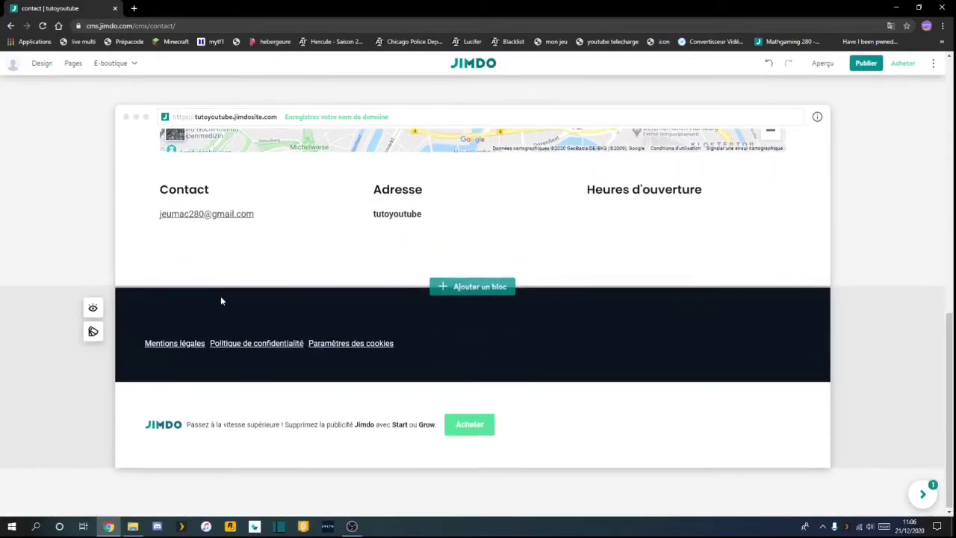
scroll(247, 288, up, 3)
scroll(349, 240, up, 3)
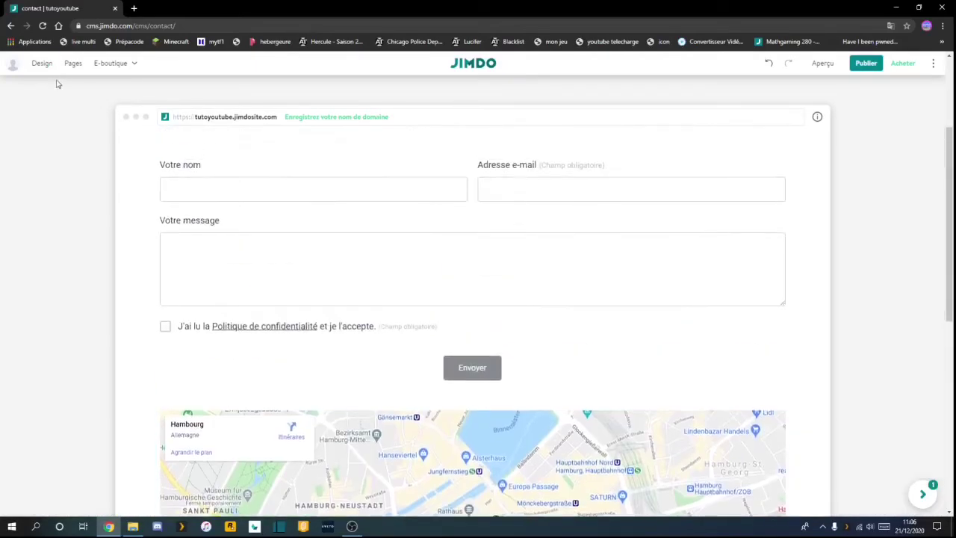
- Go to the account dashboard, read through the Actualités news feed and close it
click(16, 75)
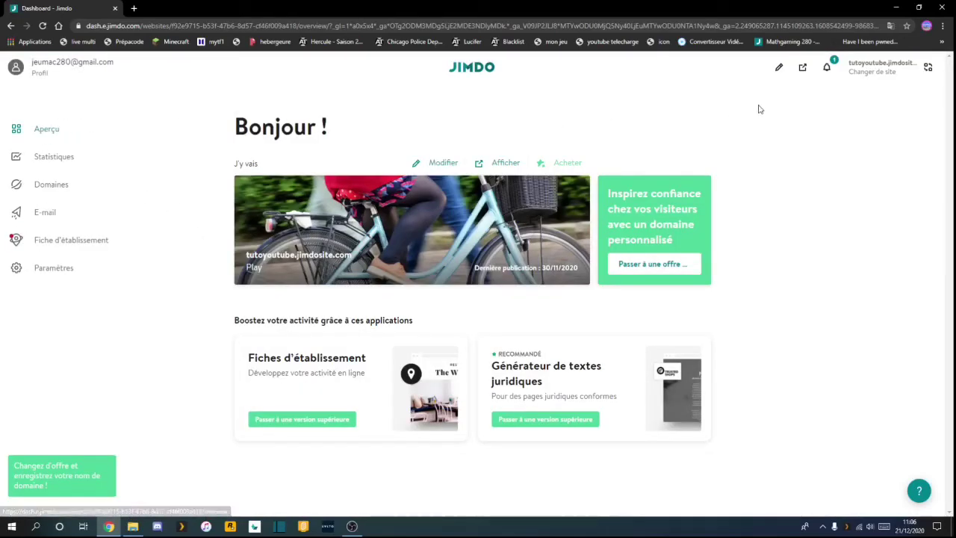
click(829, 68)
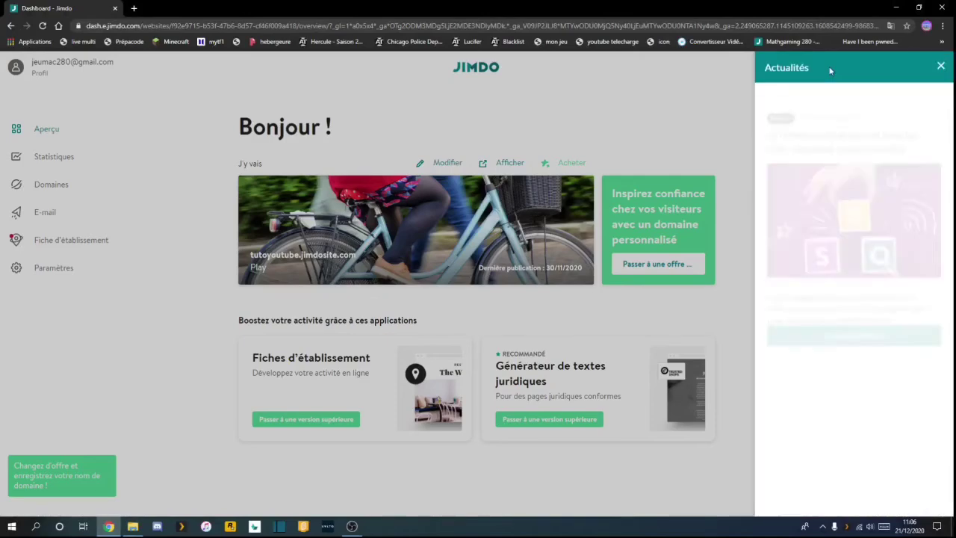
scroll(826, 267, down, 4)
scroll(826, 267, down, 4)
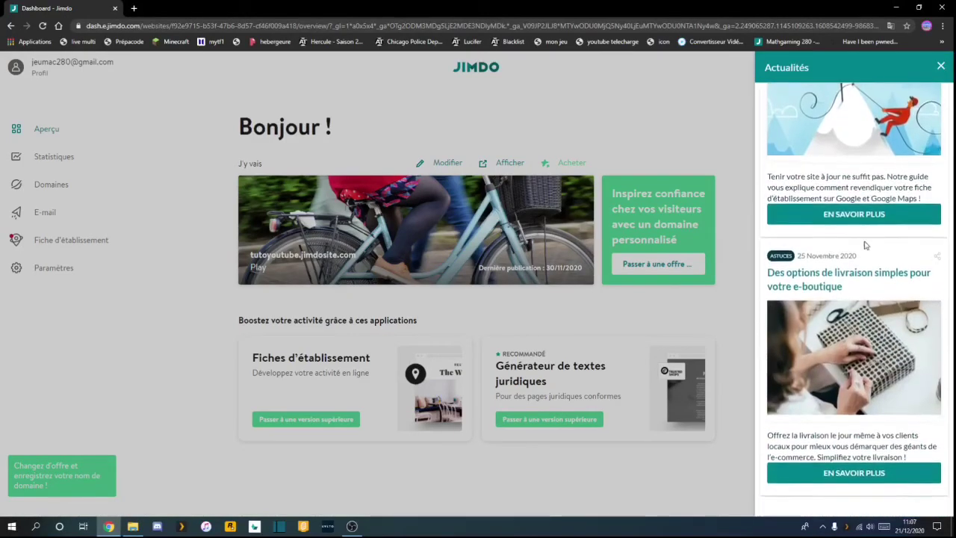
click(941, 65)
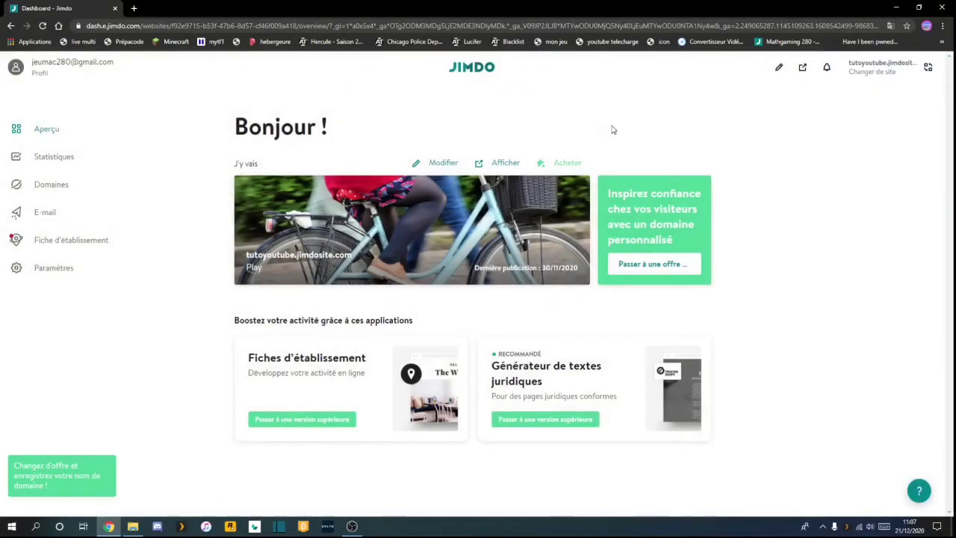
- Reopen the tutoyoutube site for editing and review its contact page's form, map and contact details
click(475, 232)
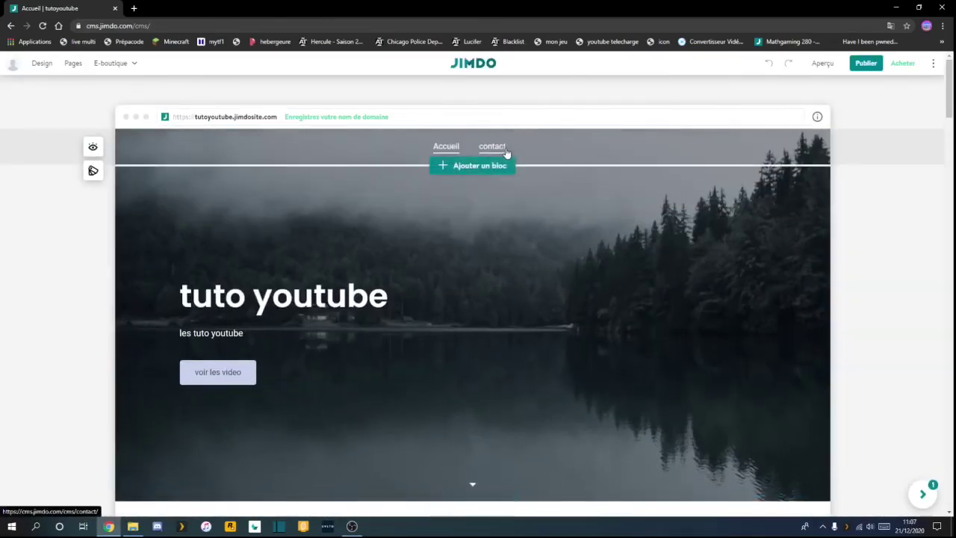
click(497, 147)
scroll(326, 435, down, 10)
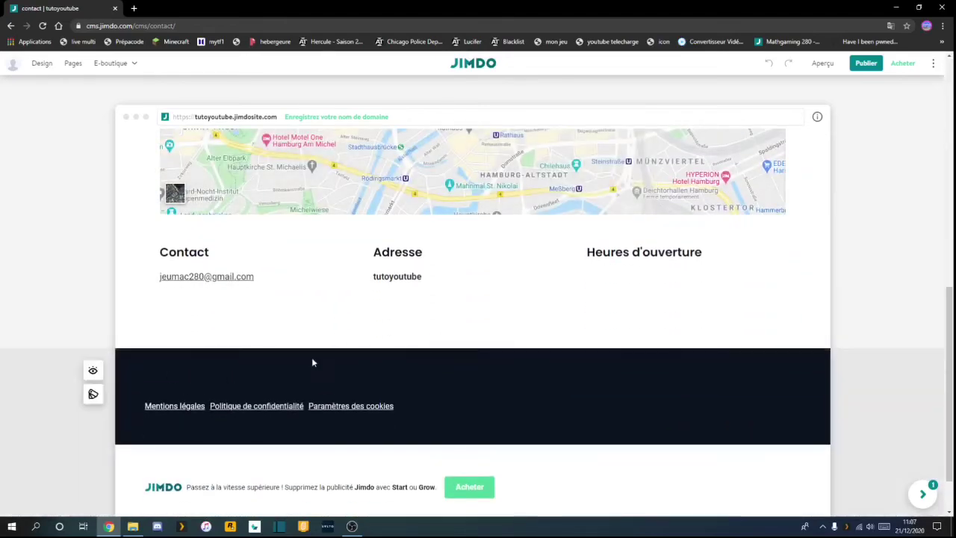
scroll(311, 362, up, 10)
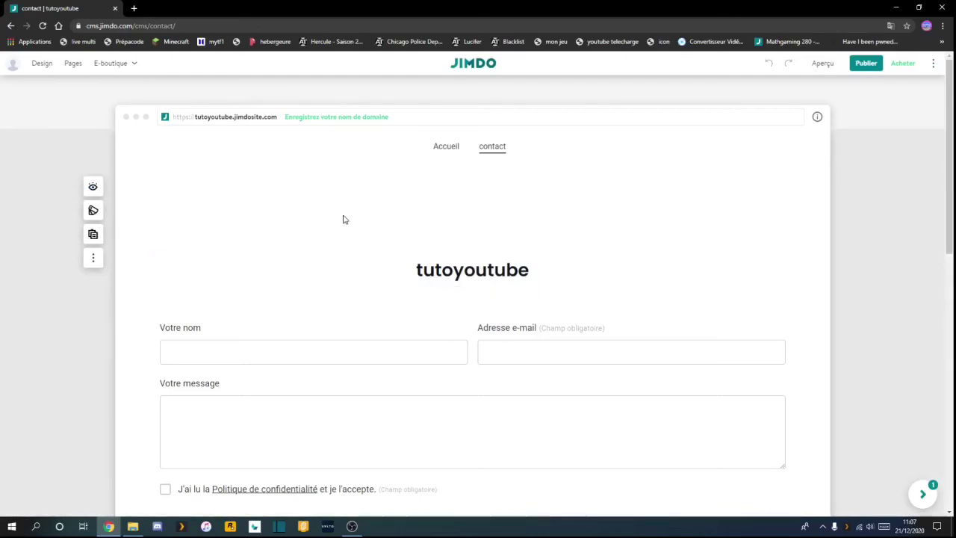
scroll(241, 374, down, 1)
scroll(241, 374, down, 8)
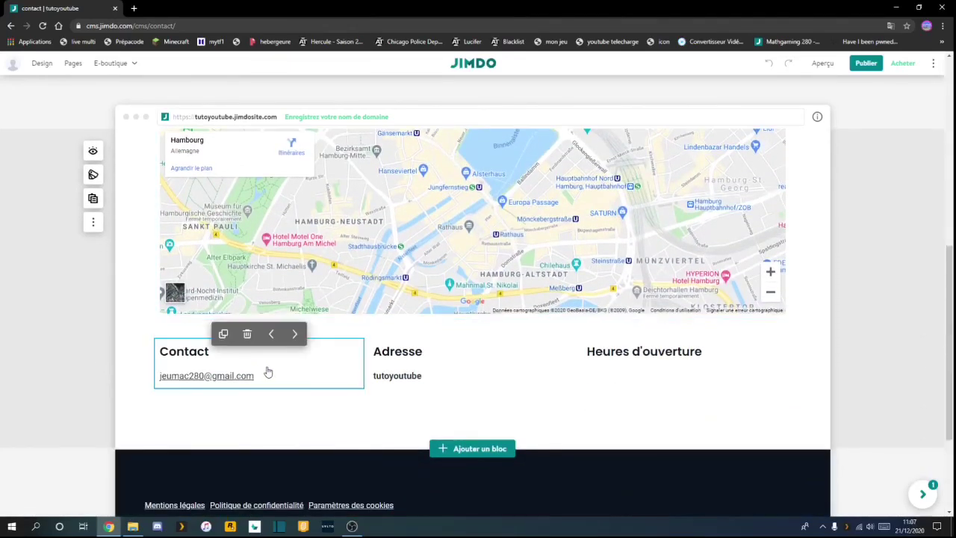
scroll(268, 371, up, 10)
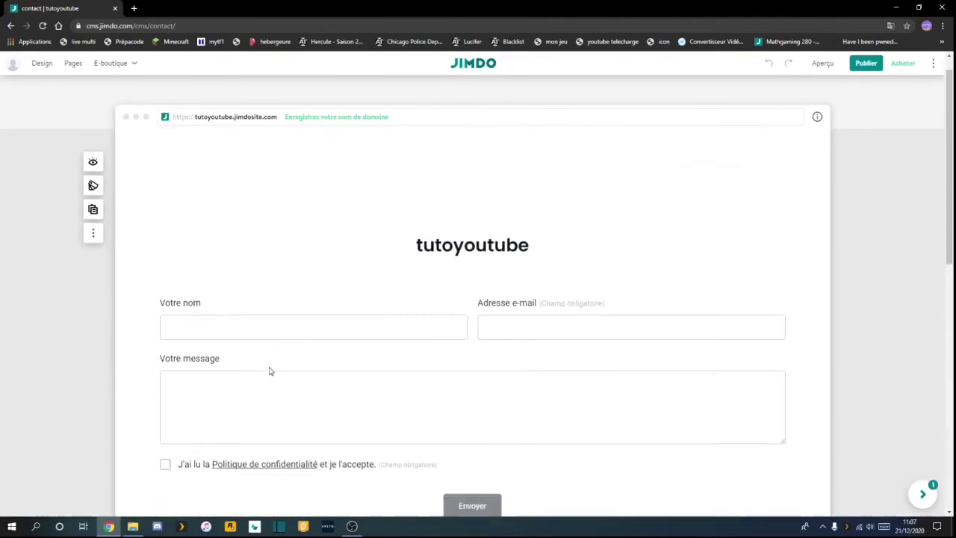
scroll(270, 371, down, 1)
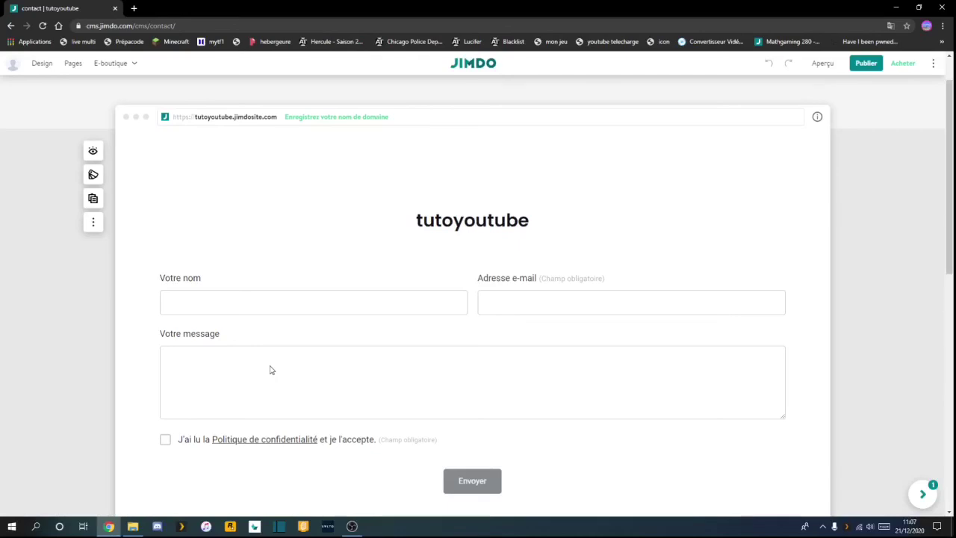
click(352, 527)
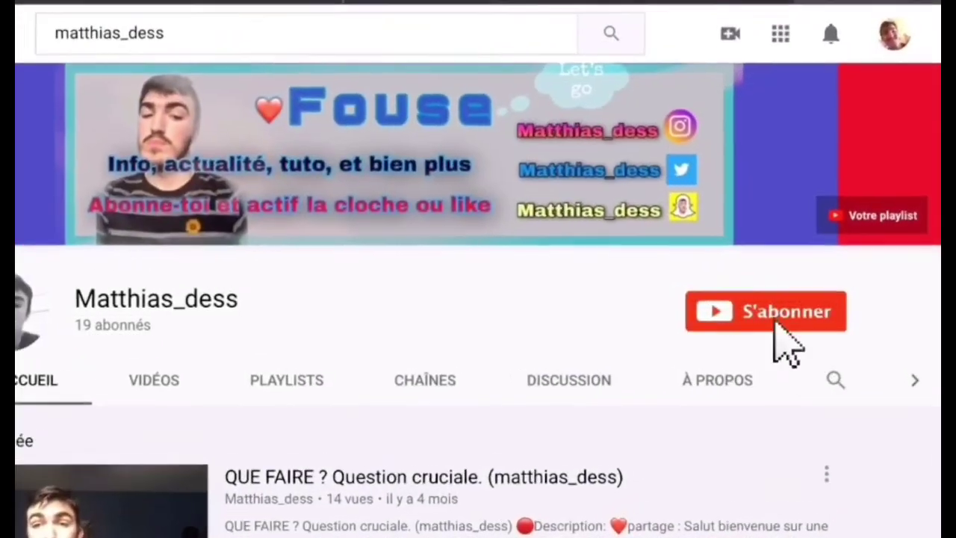
click(783, 317)
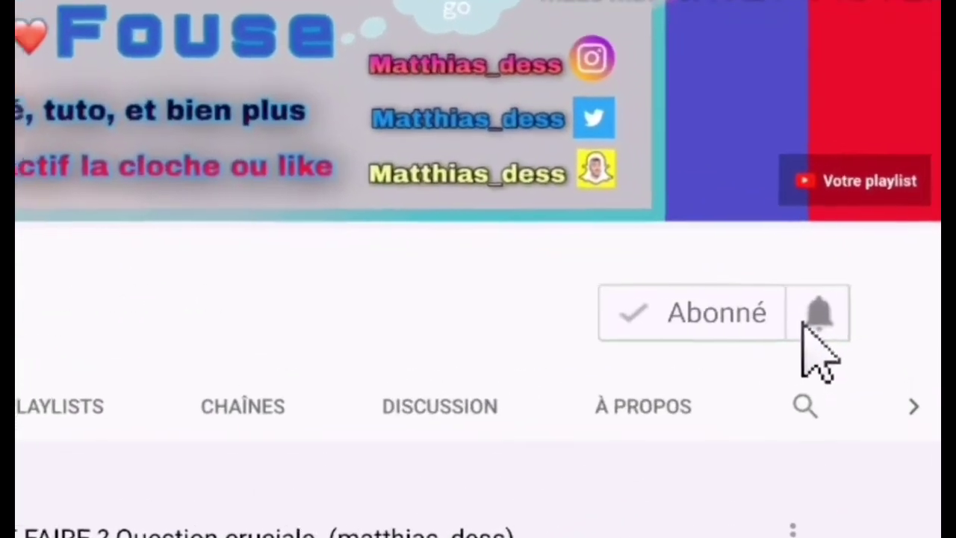
click(833, 314)
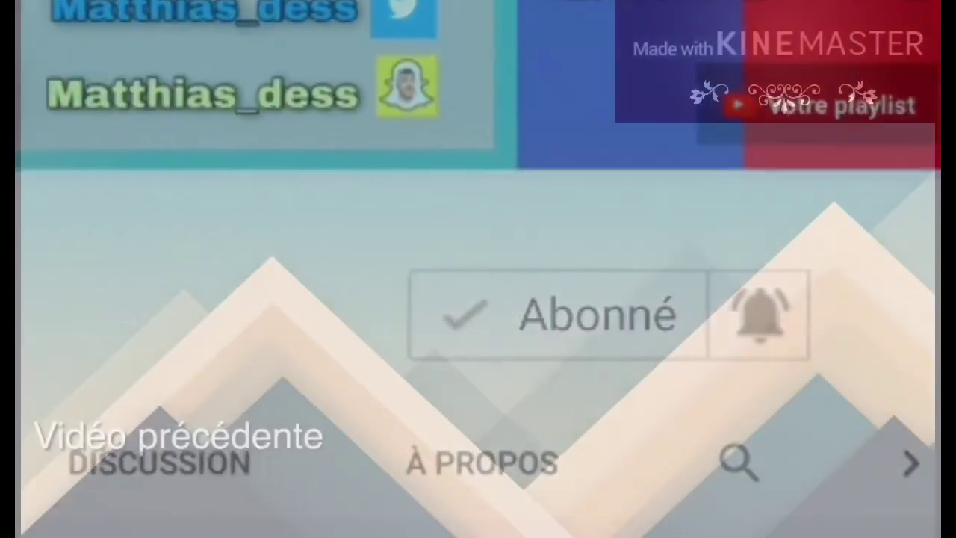